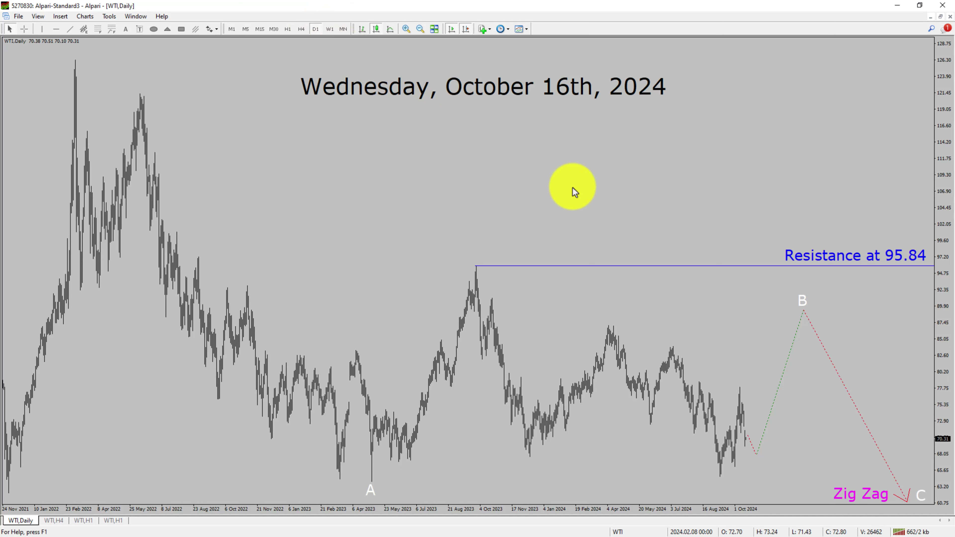
- Read the resistance line's price on the current chart with the crosshair measurement
middle_click(880, 272)
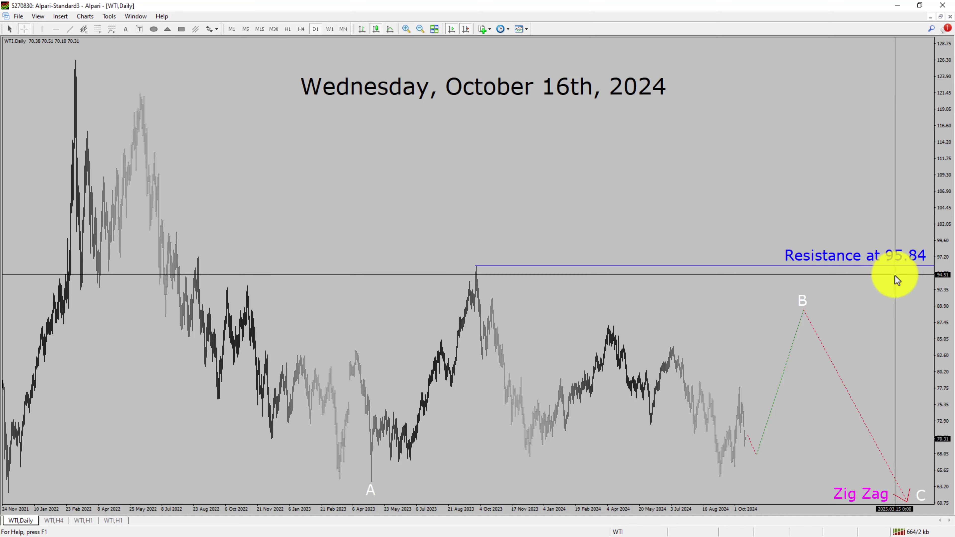
middle_click(933, 265)
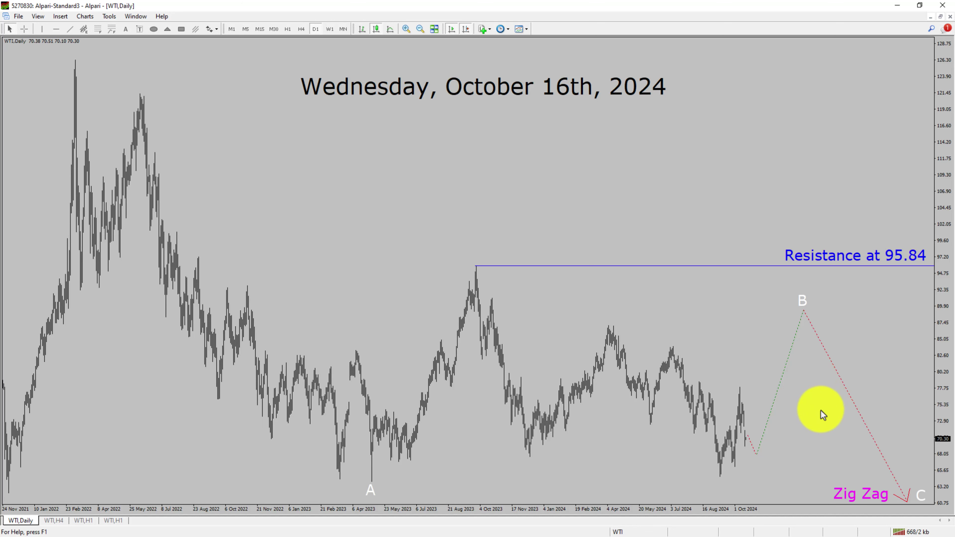
left_click(764, 447)
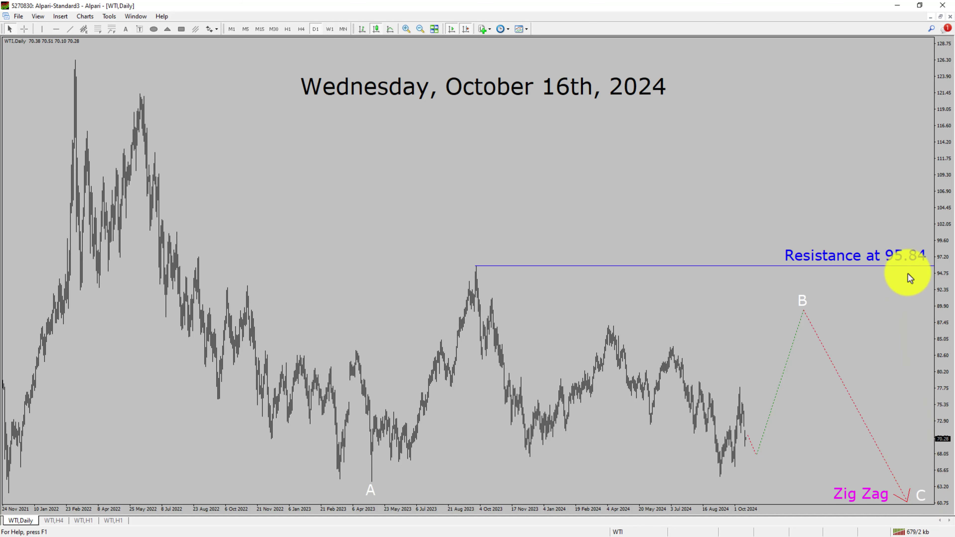
middle_click(928, 268)
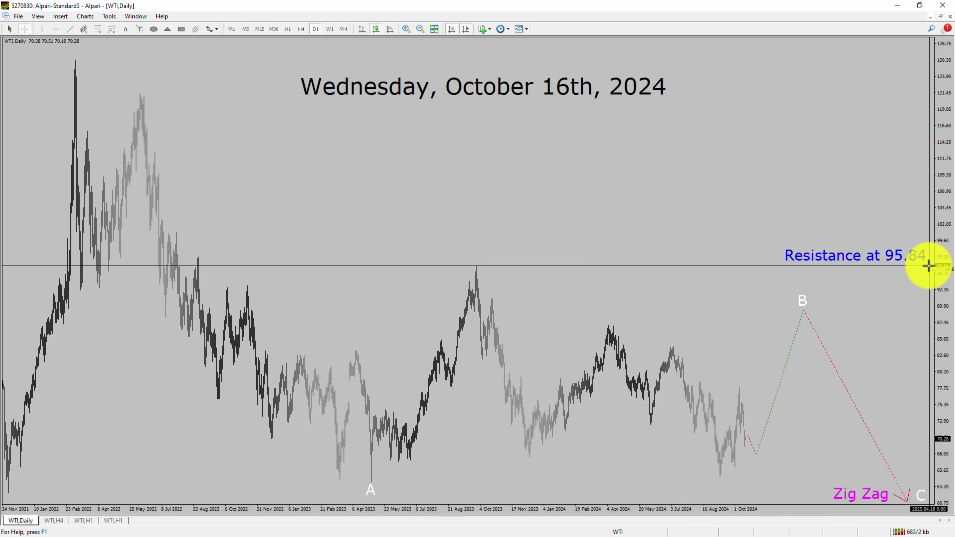
left_click(929, 266)
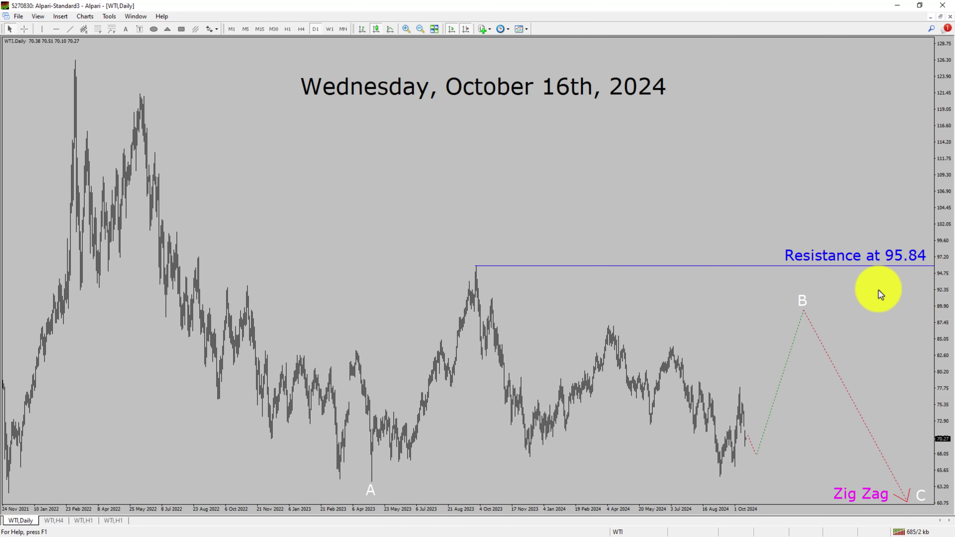
- Move through WTI H4 to the annotated WTI H1 chart and check the 77.89 resistance
left_click(55, 520)
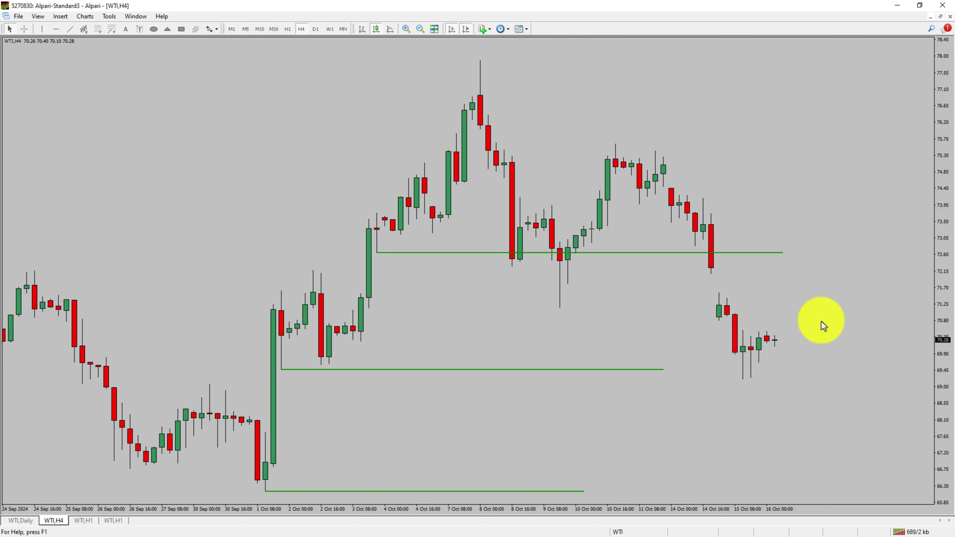
left_click(83, 522)
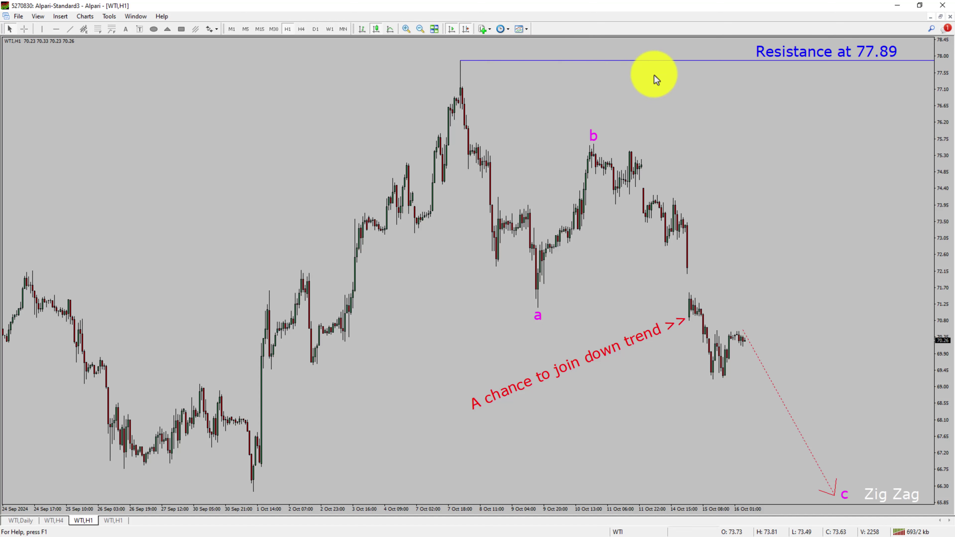
middle_click(931, 60)
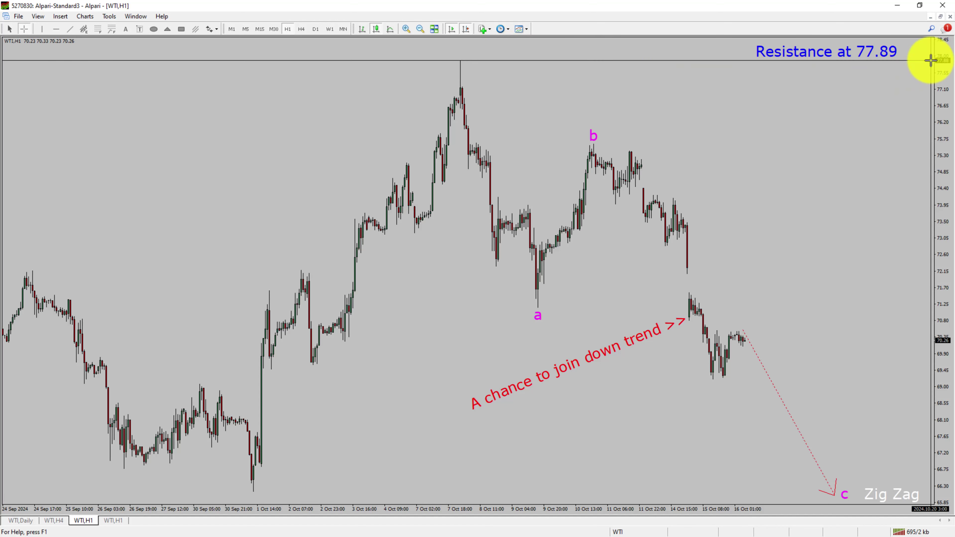
middle_click(931, 61)
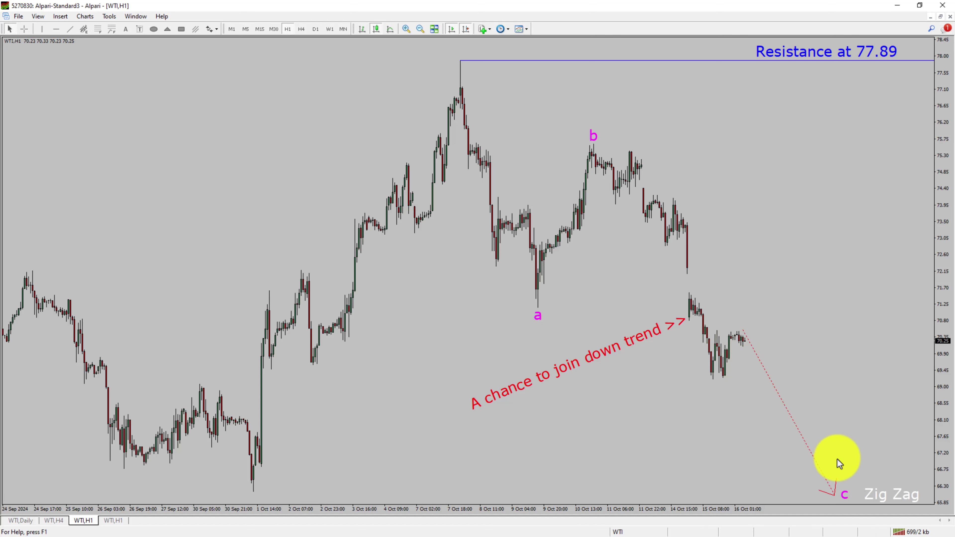
left_click(710, 332)
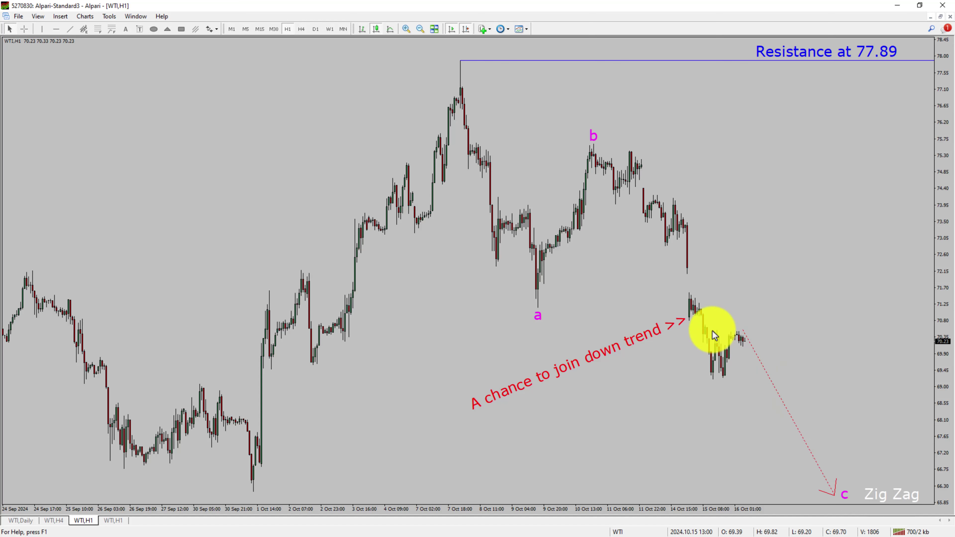
key("ctrl+f")
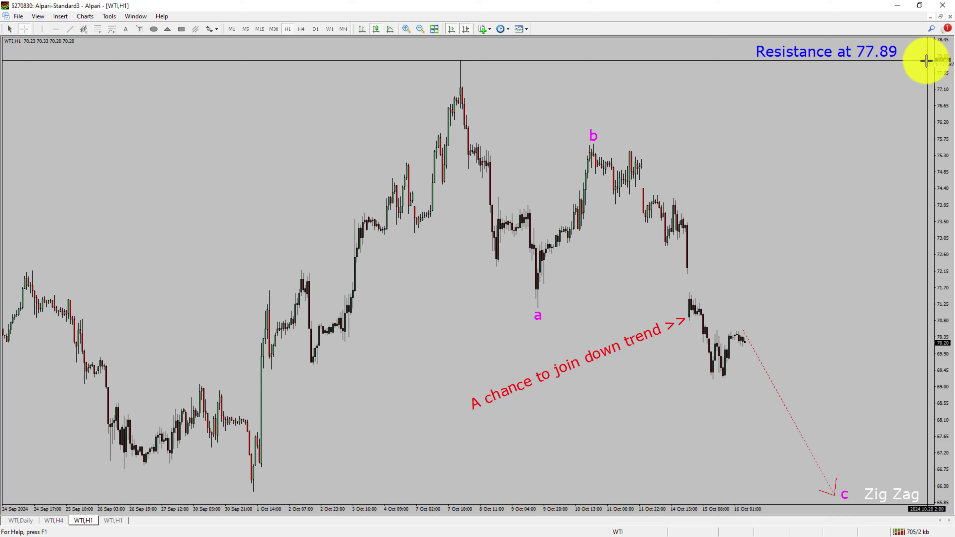
key("ctrl+F6")
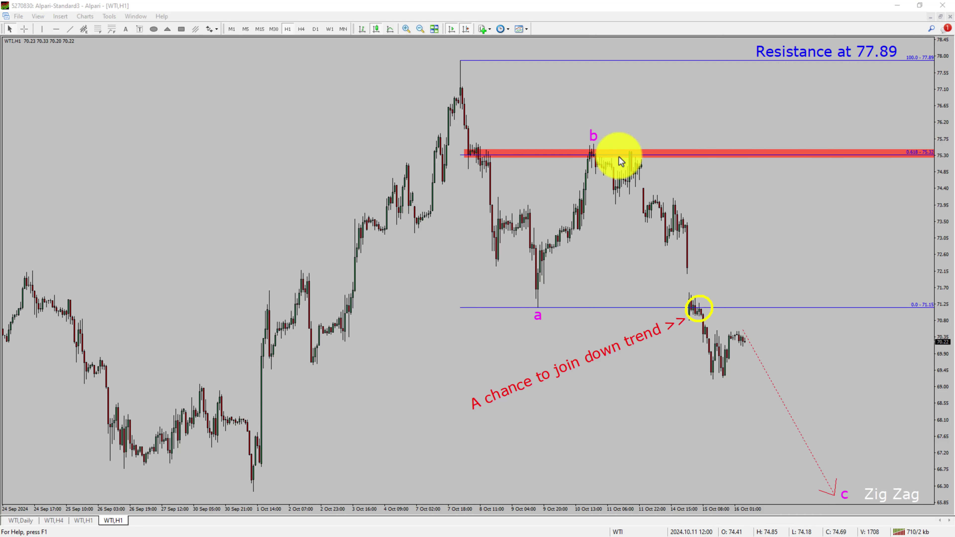
left_click(621, 162)
left_click(717, 323)
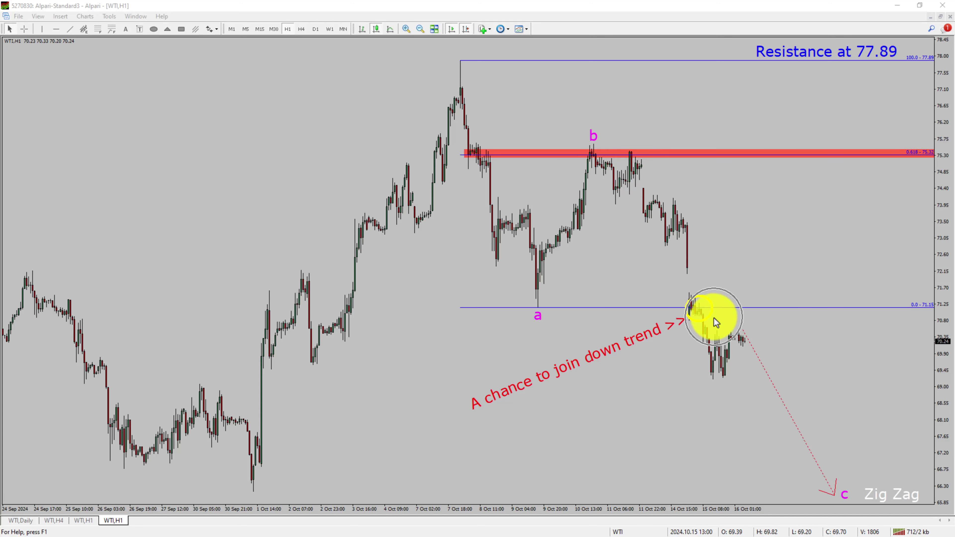
left_click(480, 155)
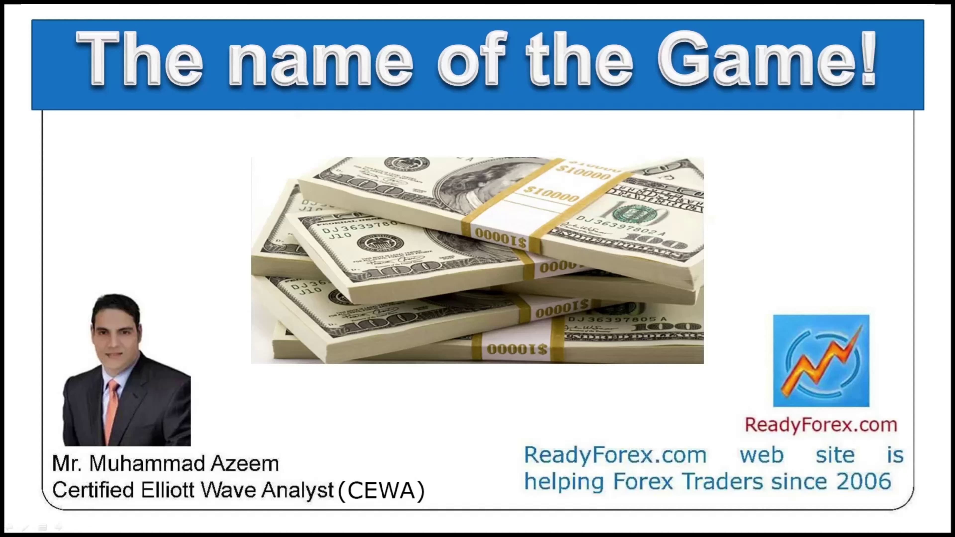
- Advance past the slide to the GBPUSD.c M5 chart with the open sell trade
key("Right")
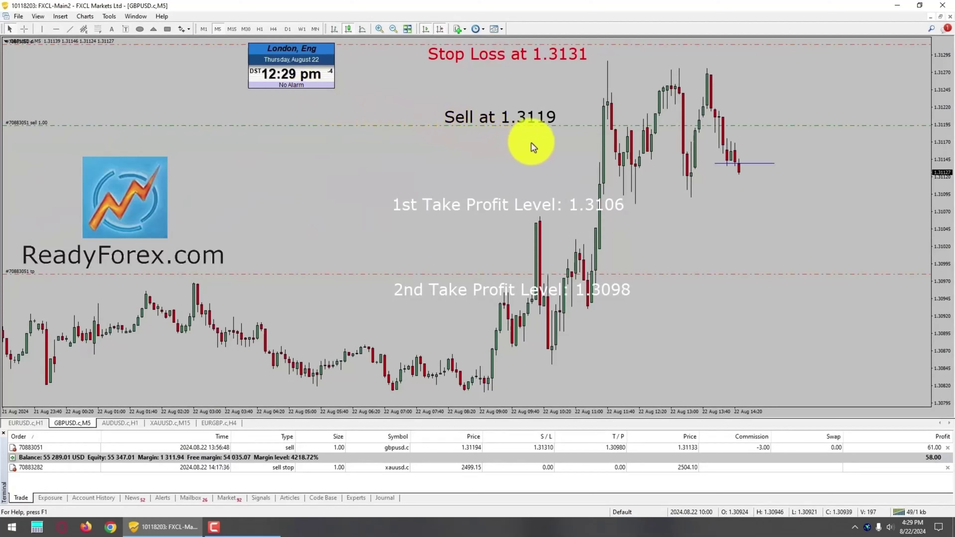
- Drag the GBPUSD stop-loss line down to 1.31187, just under the 1.31194 entry
left_click(541, 124)
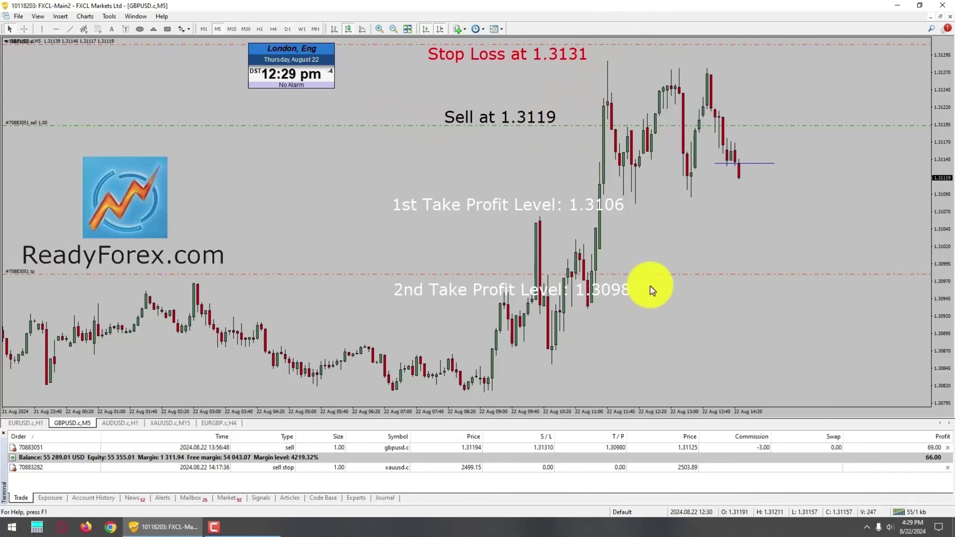
left_click_drag(758, 44, 749, 131)
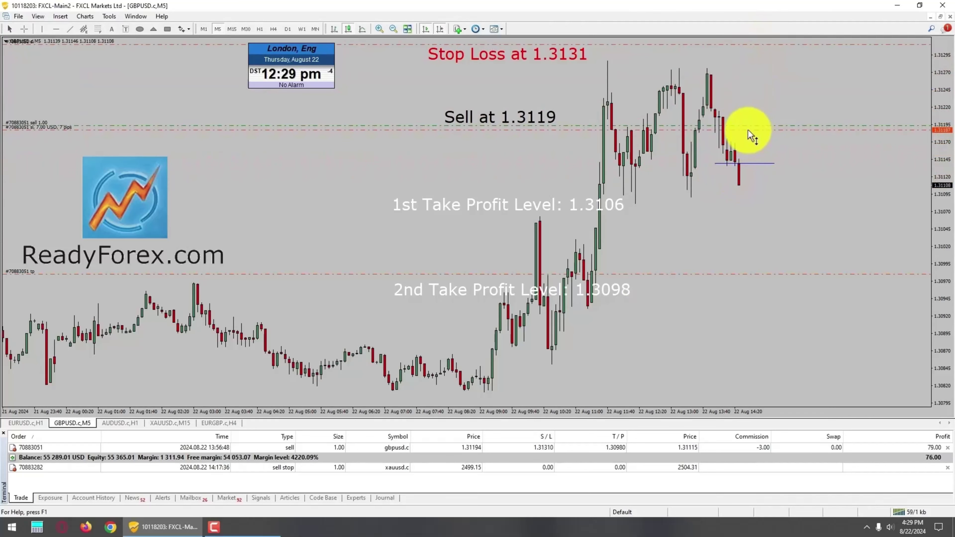
left_click_drag(748, 130, 749, 131)
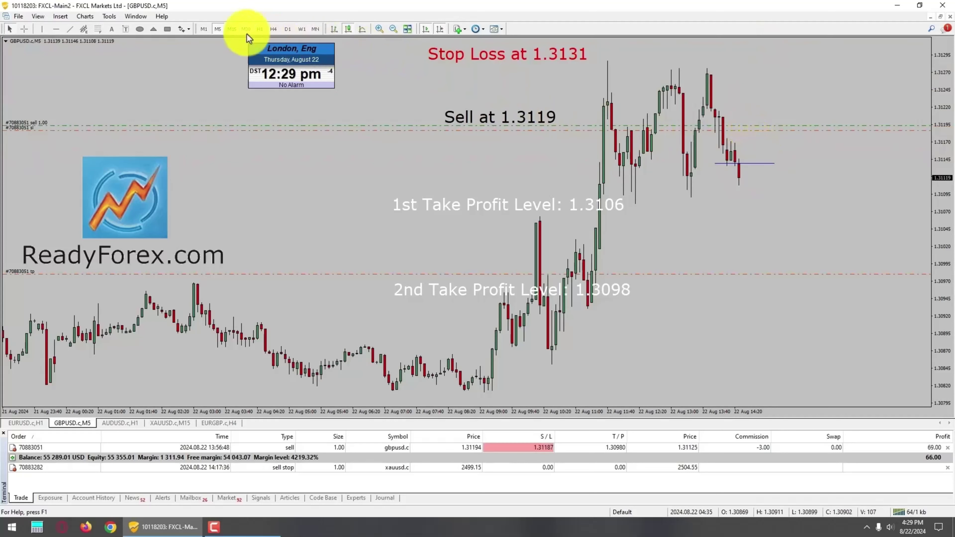
- Cross out the old 1.3131 stop-loss label with two trendlines and move the stop to 1.31178
left_click(70, 28)
left_click_drag(416, 64, 592, 44)
left_click_drag(419, 42, 585, 67)
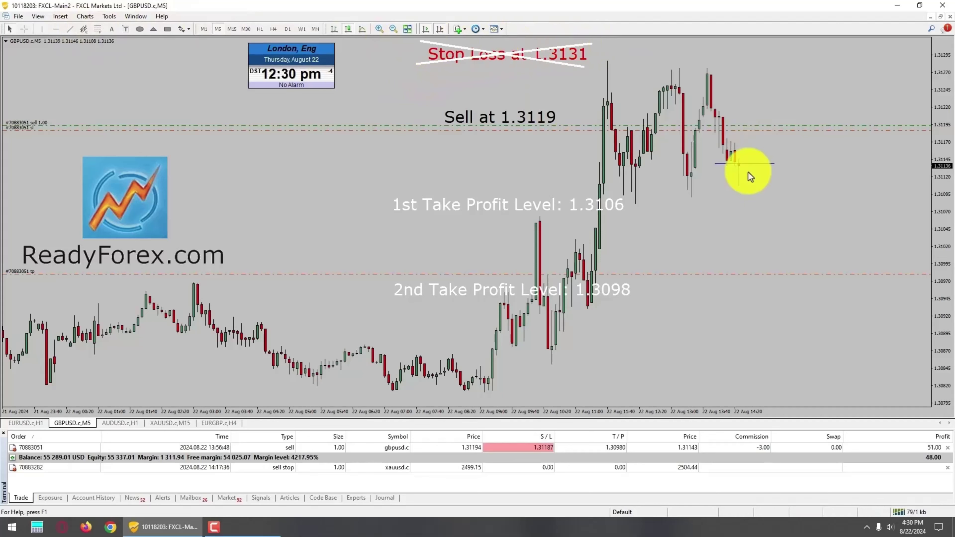
left_click(163, 426)
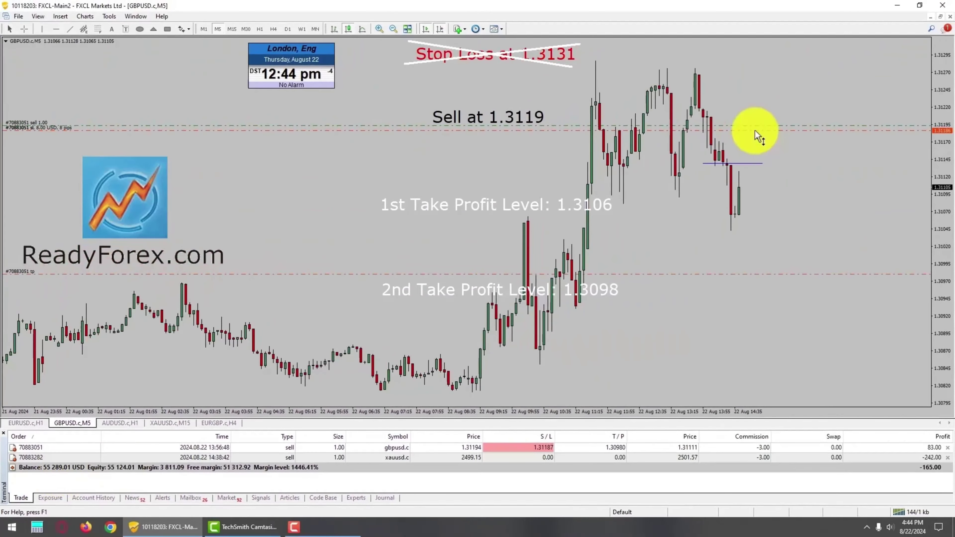
left_click_drag(756, 134, 754, 136)
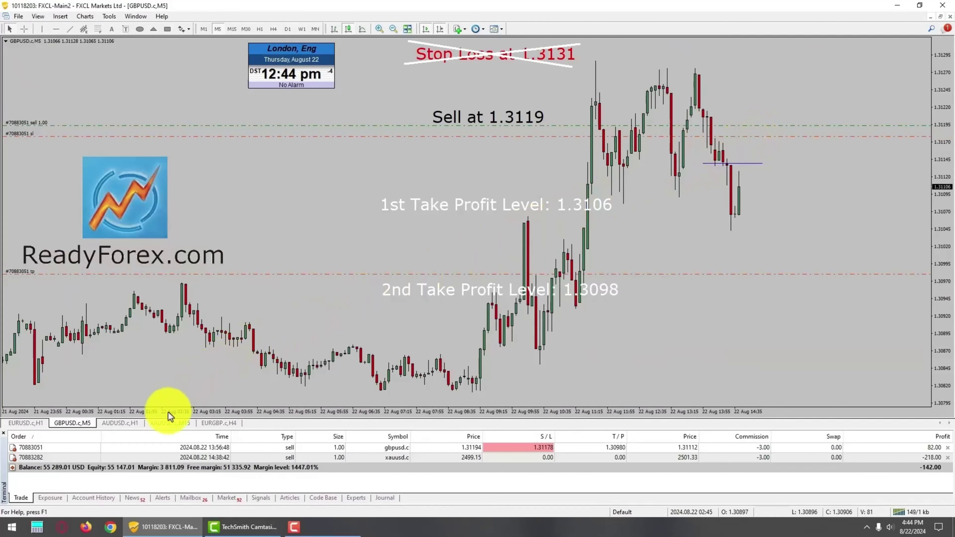
- On XAUUSD.c M15, give the 2499.15 sell a 2518.20 stop loss and 2485.50 take profit
left_click(169, 423)
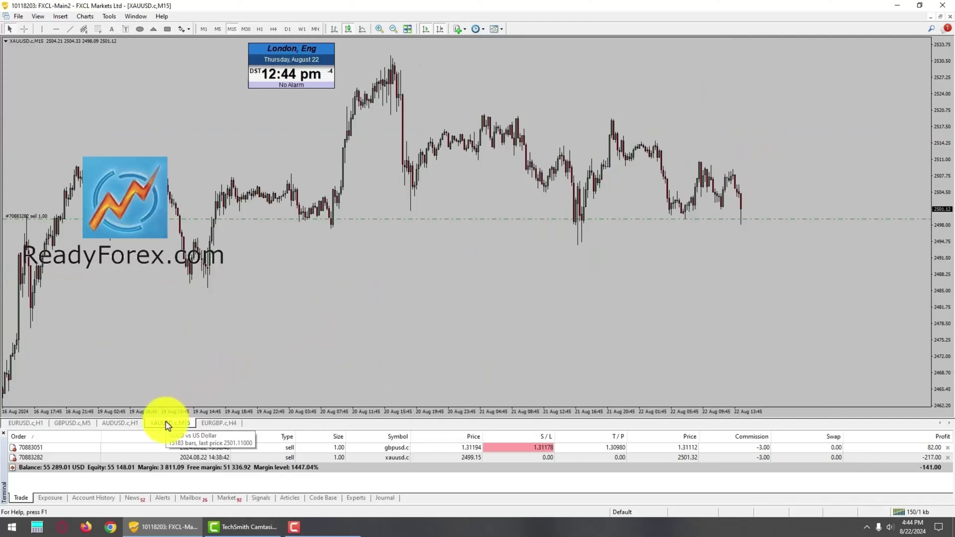
left_click(745, 219)
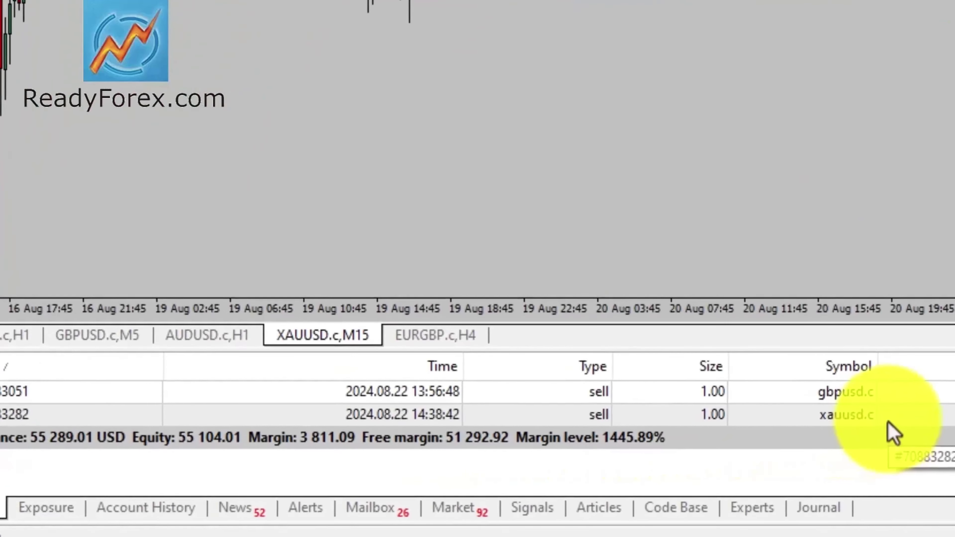
left_click(888, 420)
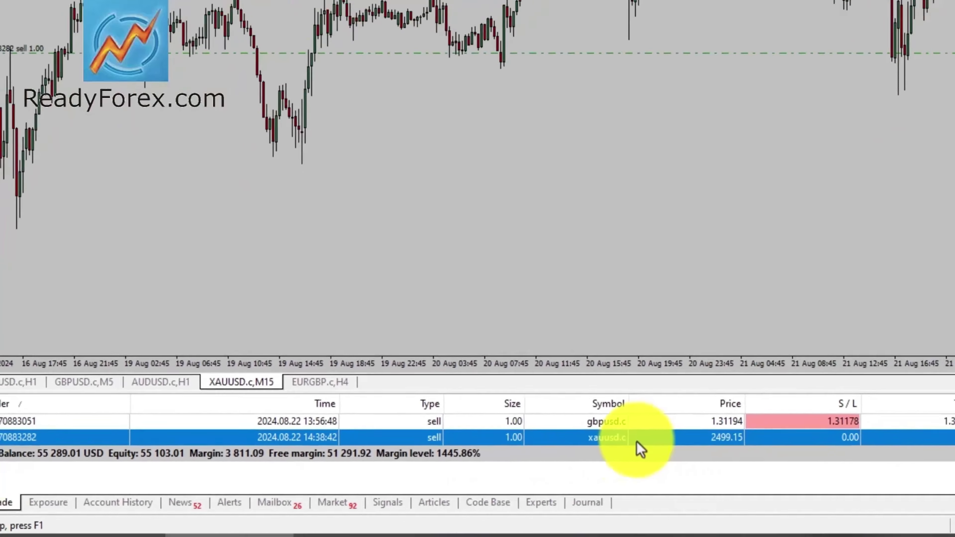
left_click(639, 449)
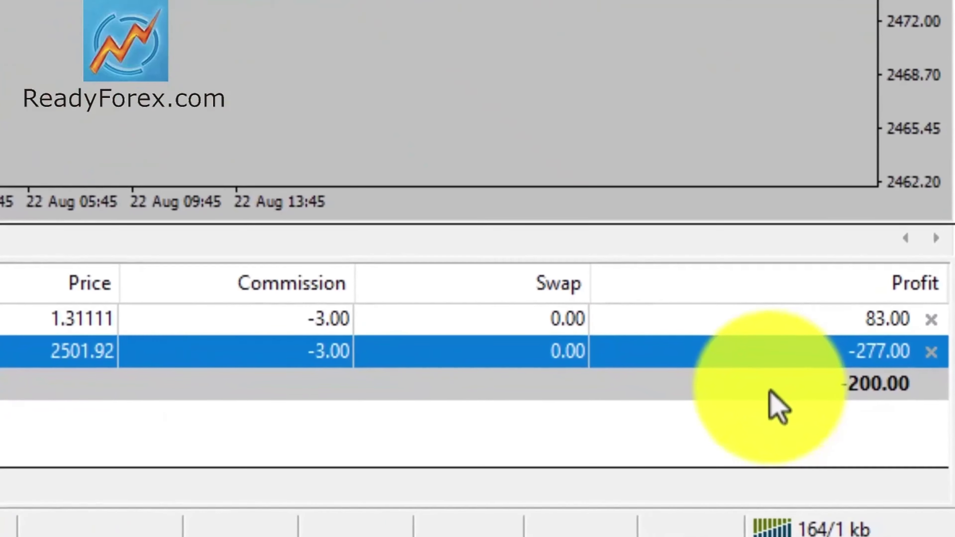
left_click(793, 391)
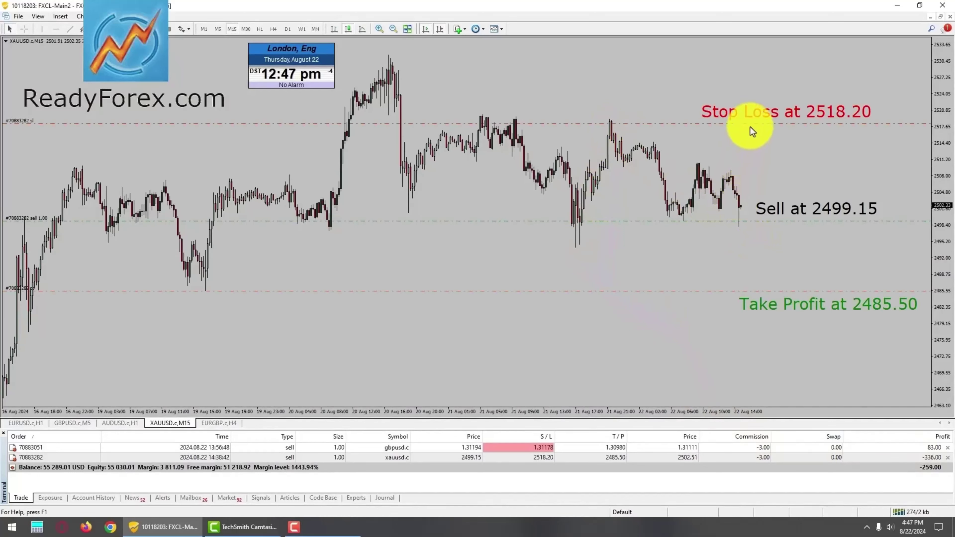
left_click(750, 127)
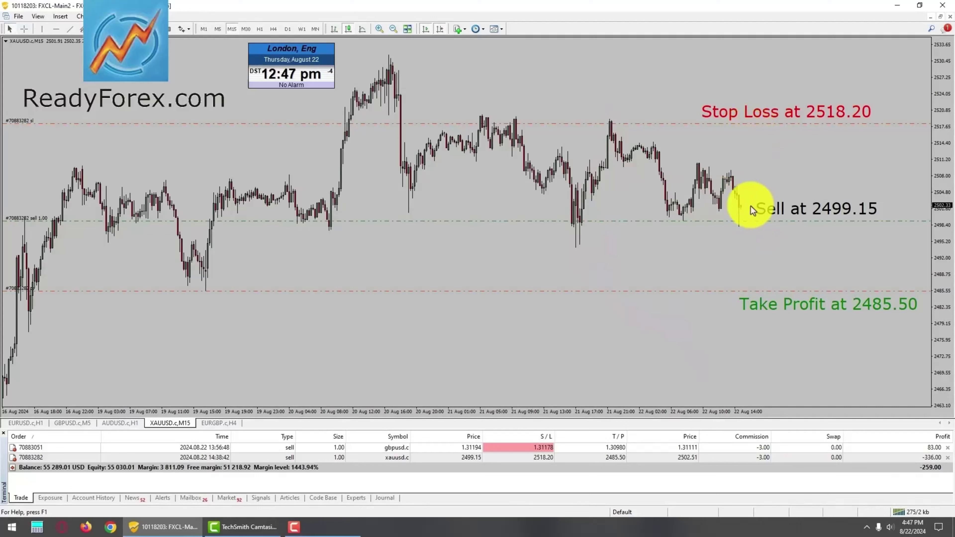